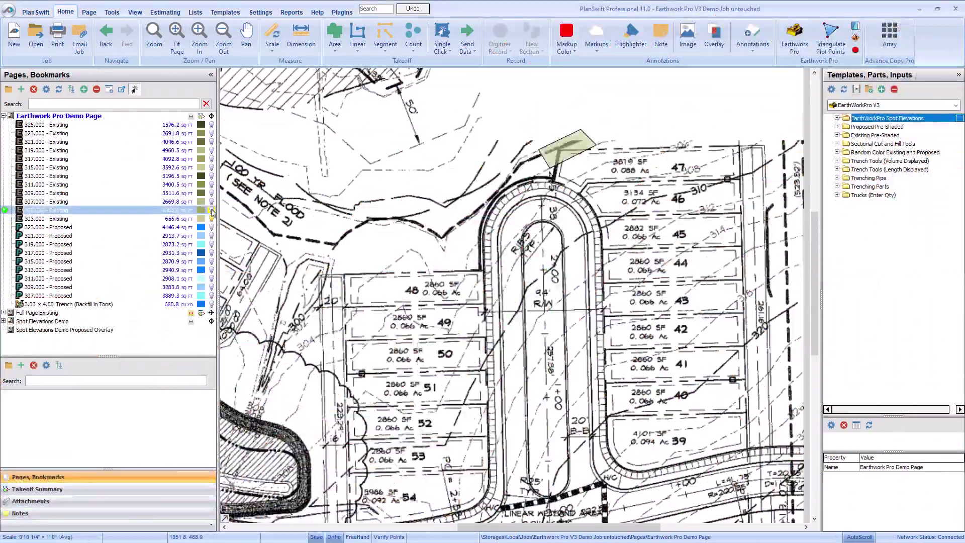
Make all existing and proposed elevation takeoffs of the Earthwork Pro Demo Page visible on the plan.
left_click_drag(212, 218, 212, 124)
left_click_drag(212, 296, 211, 228)
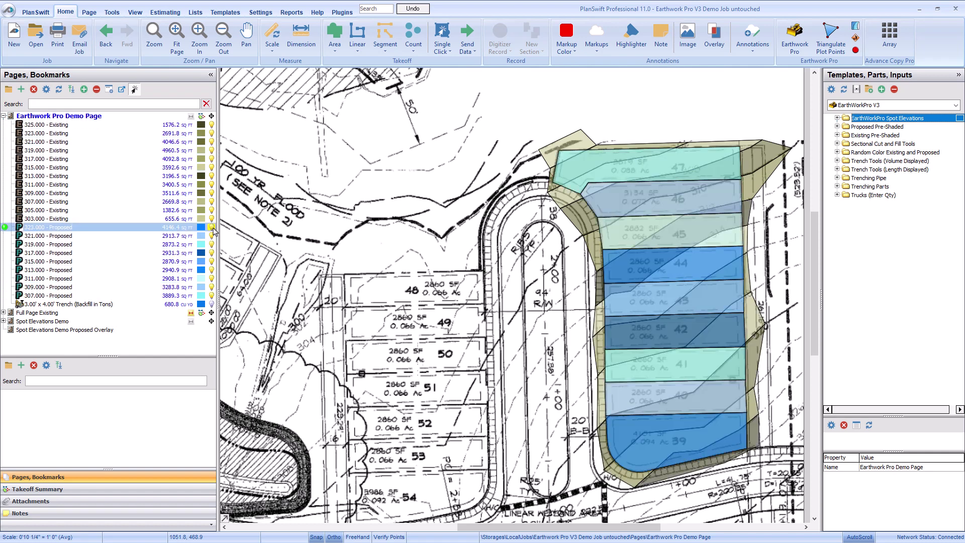
Calculate the demo page's cut and fill in Earthwork Pro with a 1.00 x 1.00 grid and expand the calculated topography.
left_click(793, 45)
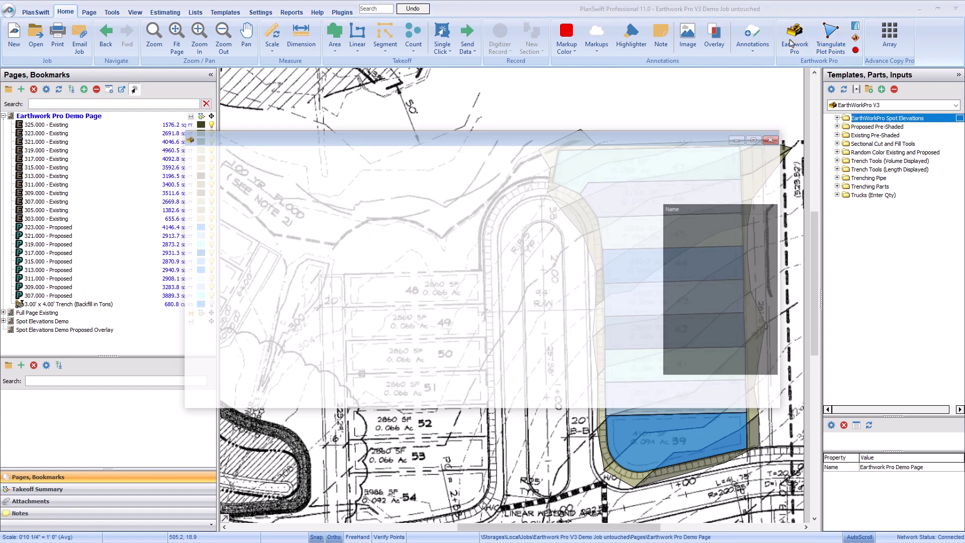
left_click(455, 160)
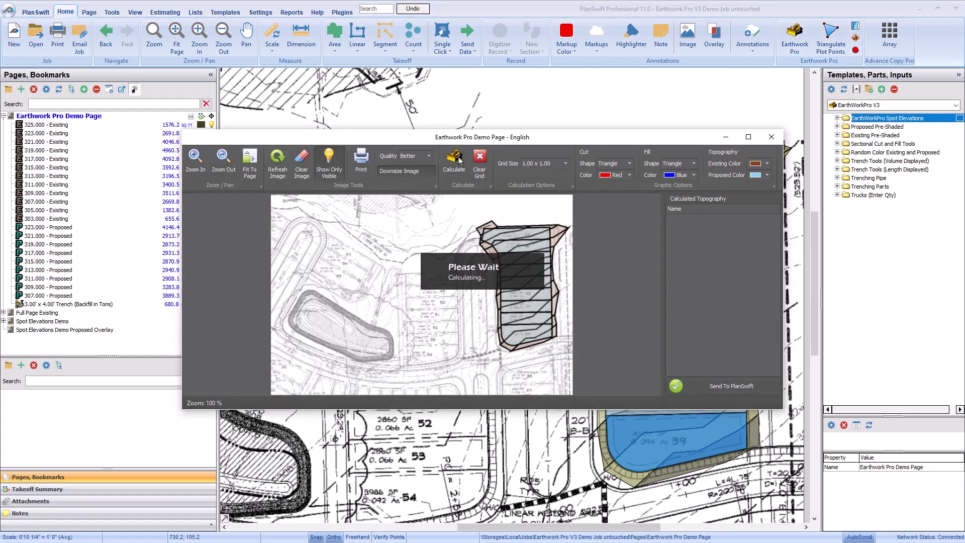
scroll(552, 285, "up", 1)
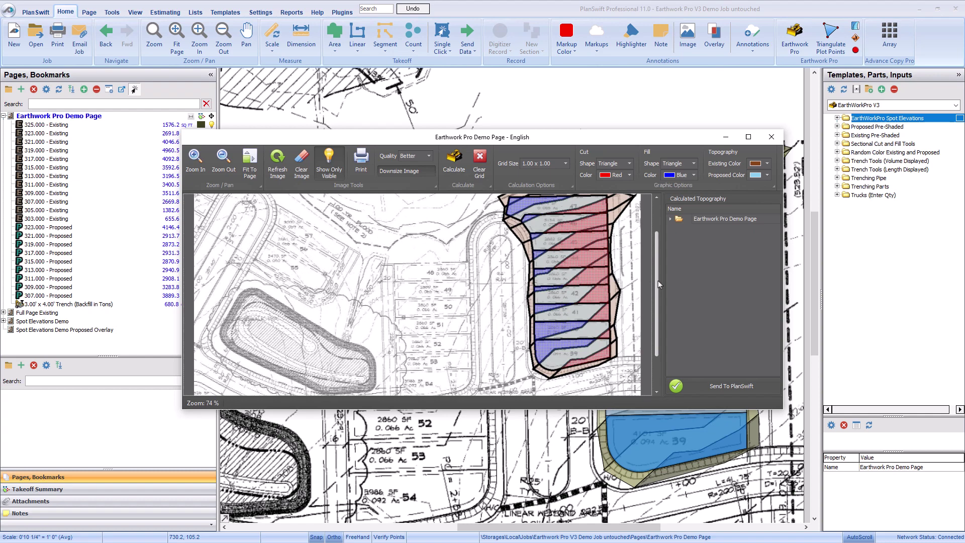
left_click_drag(658, 280, 659, 273)
left_click(671, 220)
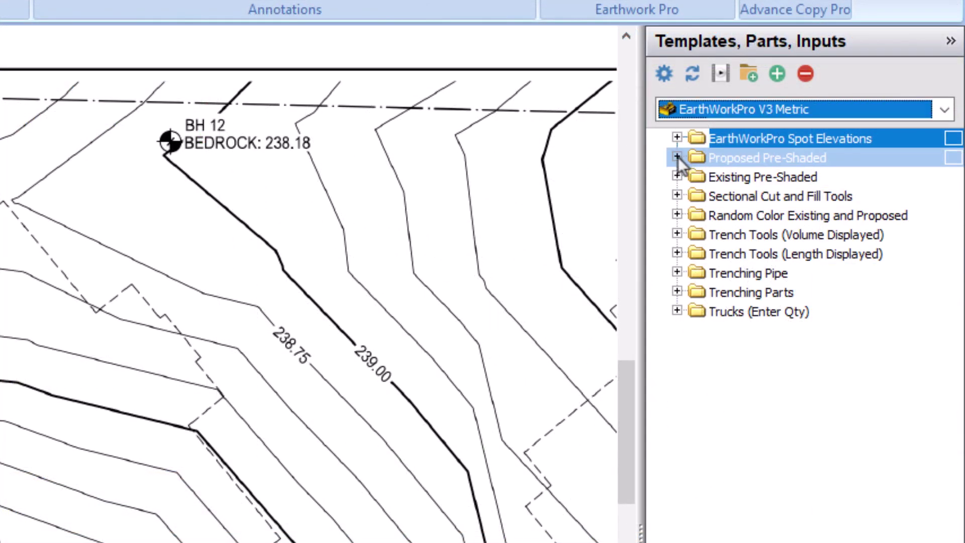
Expand the Proposed Pre-Shaded, Existing Pre-Shaded, and Random Color Existing and Proposed folders of the EarthWorkPro V3 Metric templates.
left_click(677, 157)
left_click(677, 292)
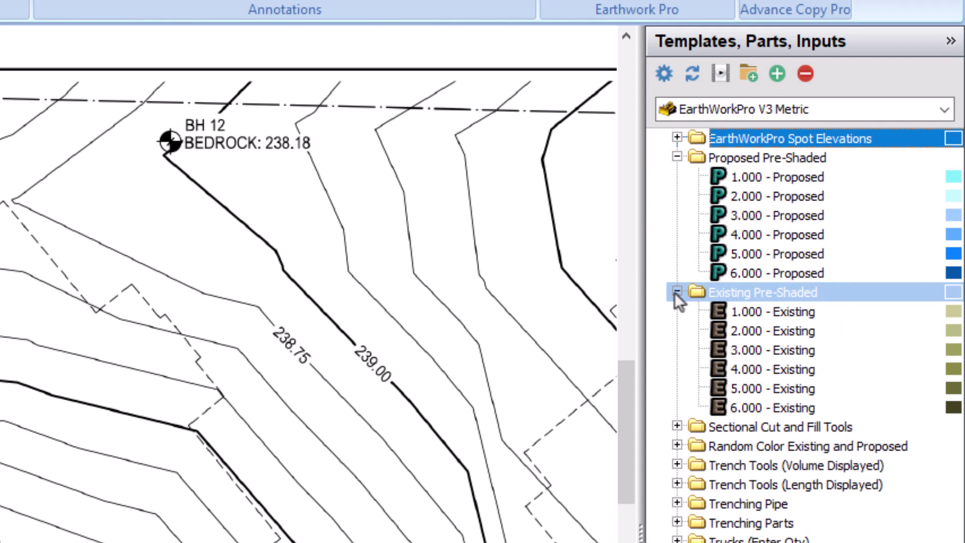
left_click(677, 446)
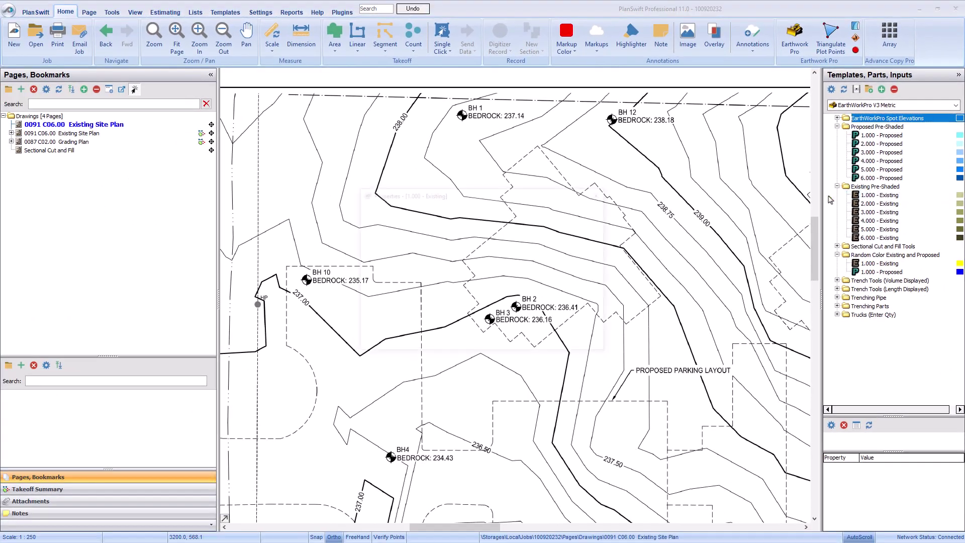
Open the properties of a 1.000 - Existing elevation takeoff and keep its tool type as Existing.
double_click(662, 312)
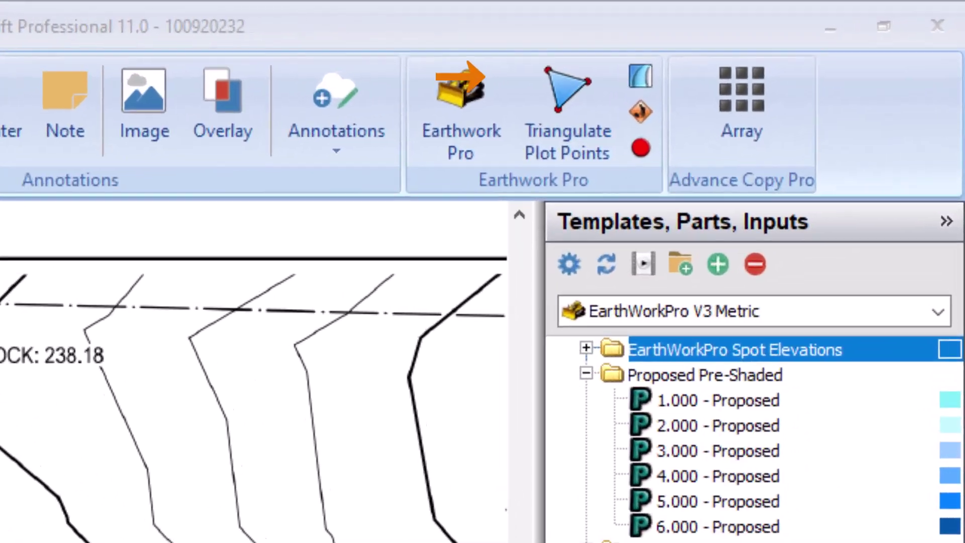
left_click(636, 83)
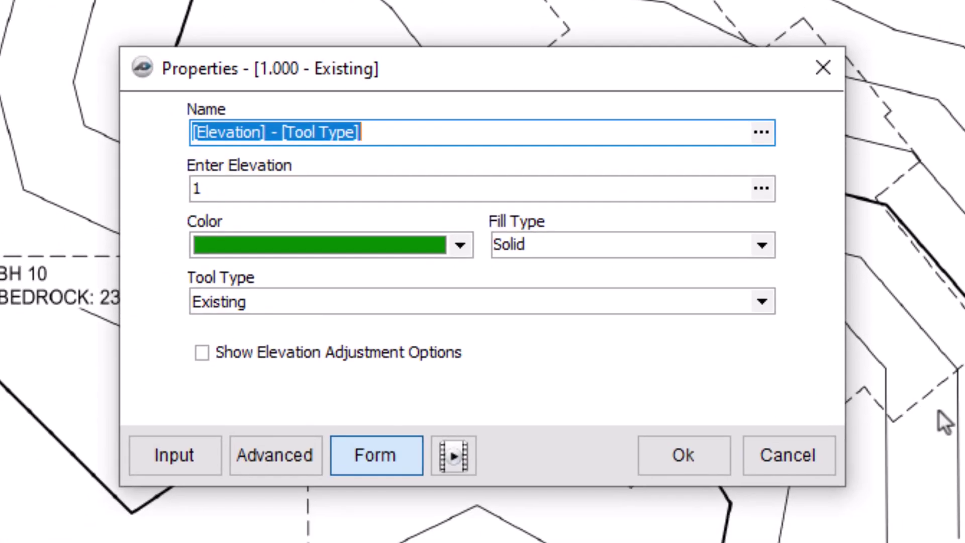
left_click(762, 301)
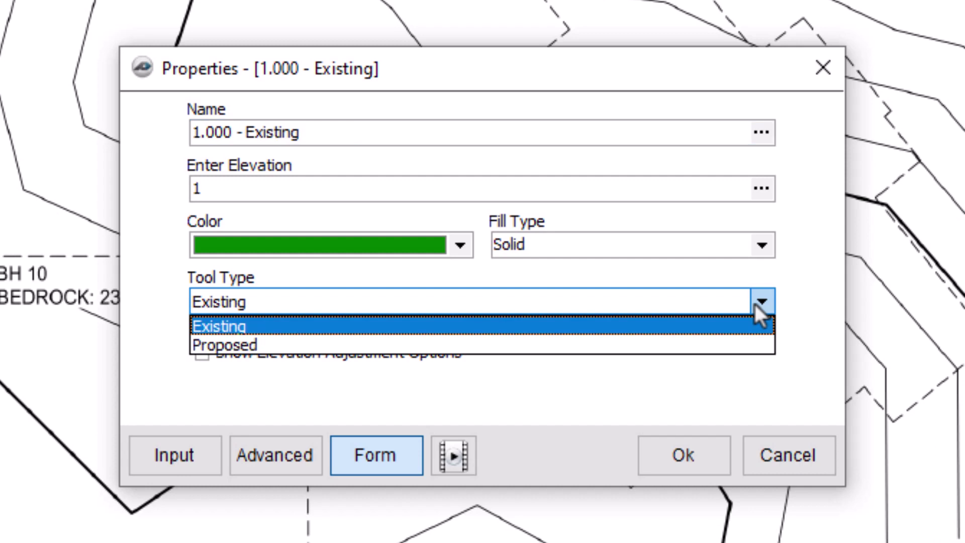
left_click(798, 300)
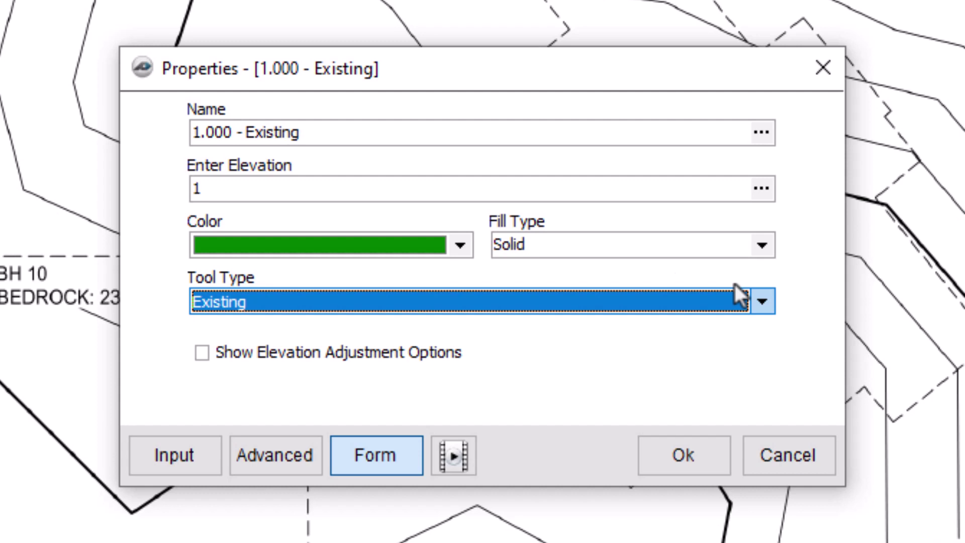
Set the existing takeoff's elevation to 239.00, leave the elevation adjustment options hidden, and start recording it.
left_click(242, 187)
left_click_drag(217, 190, 153, 198)
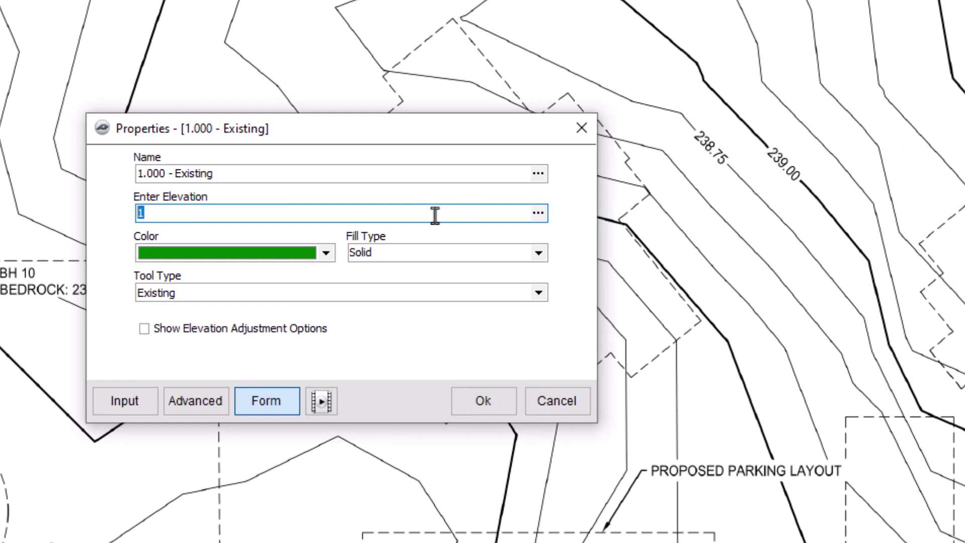
type("239.00")
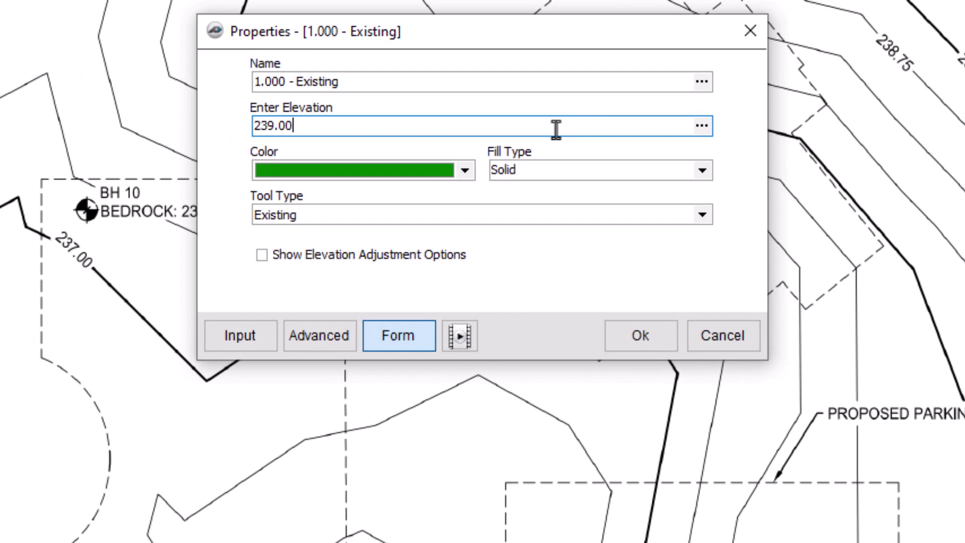
left_click(259, 257)
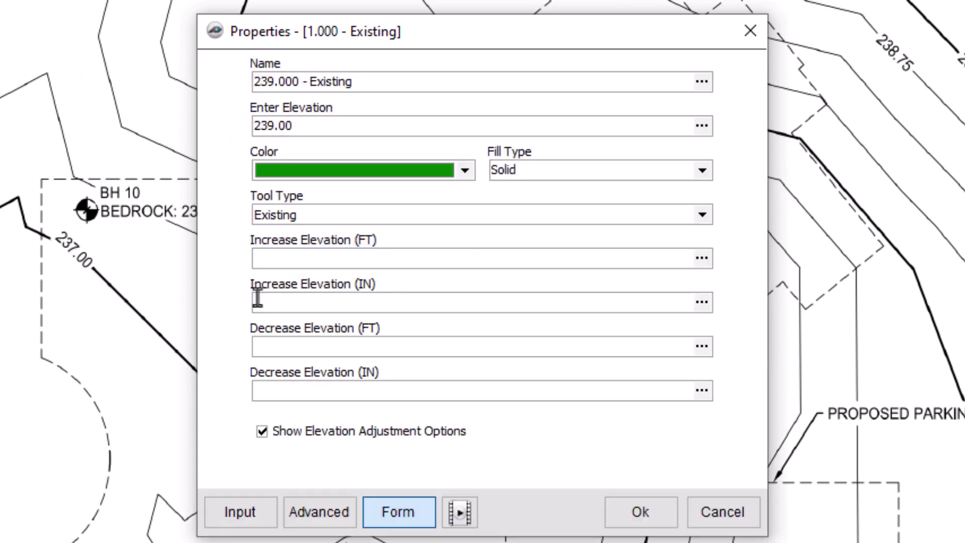
left_click(262, 432)
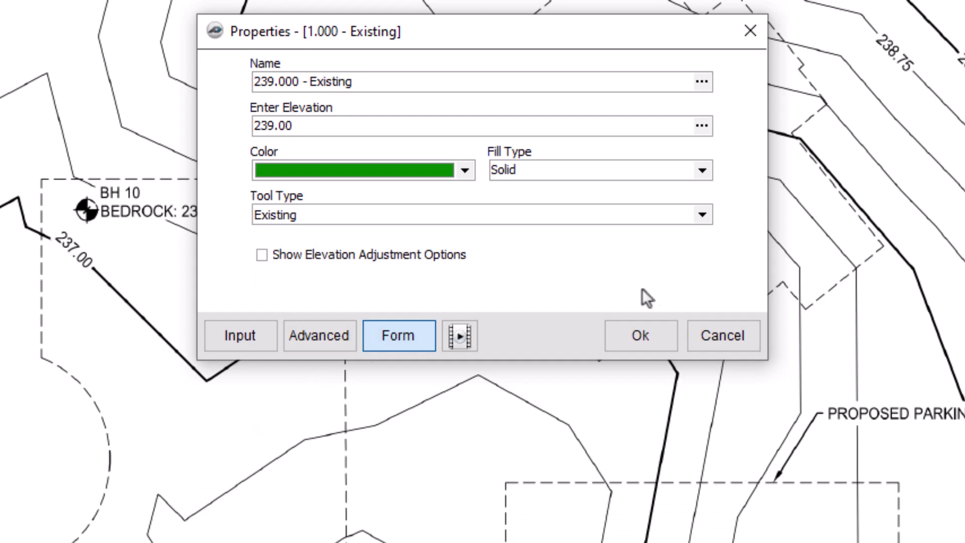
left_click(659, 335)
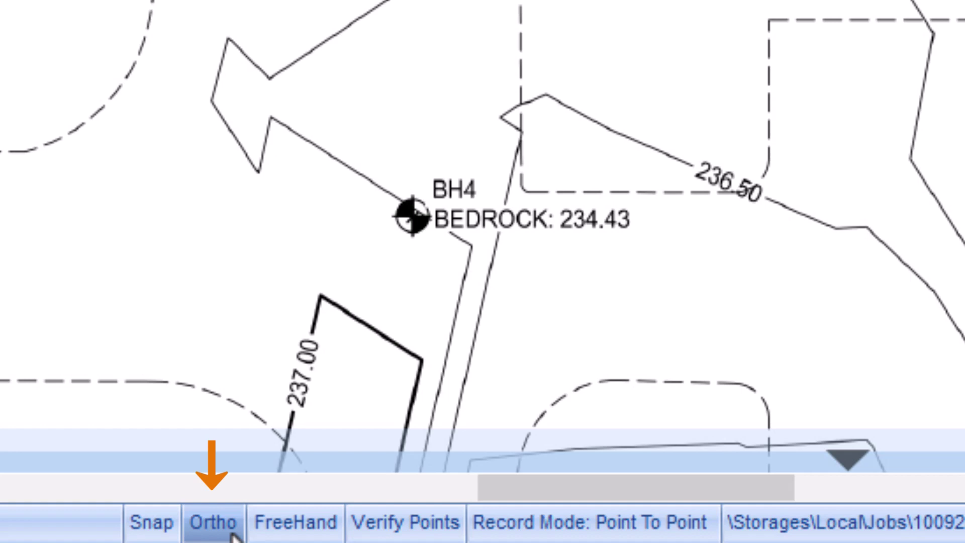
With Ortho off and Snap on, trace the 239.00 contour from the site's upper boundary past BH 12 toward the proposed parking layout.
left_click(233, 537)
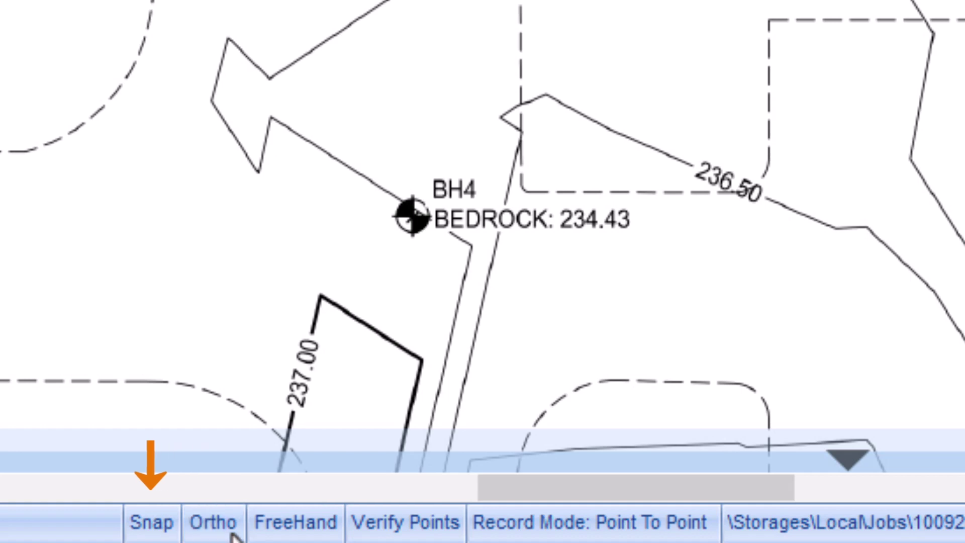
left_click(143, 539)
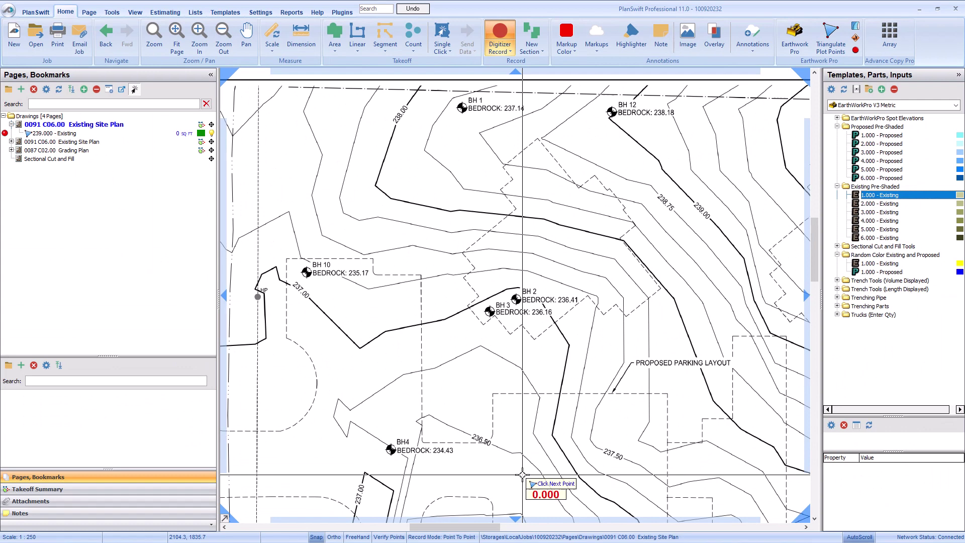
left_click(647, 86)
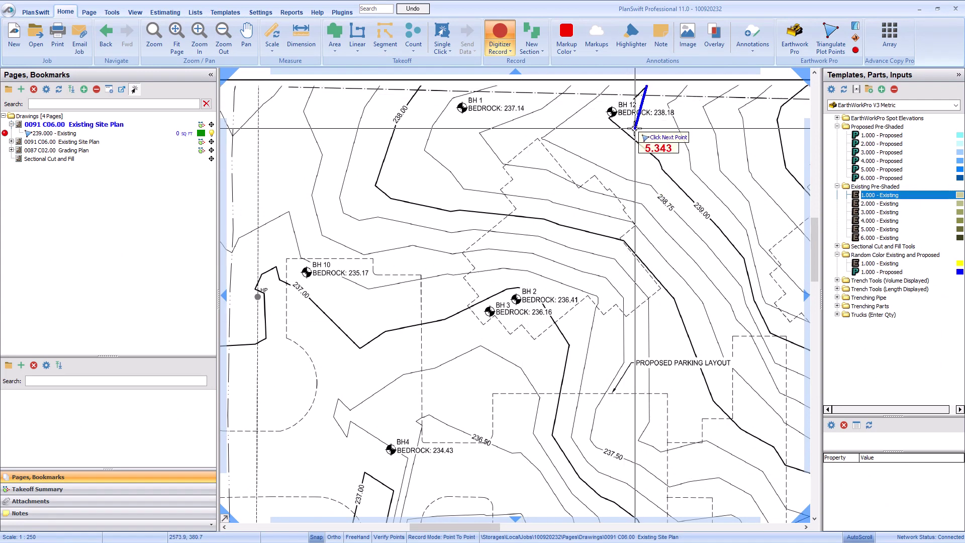
left_click(608, 117)
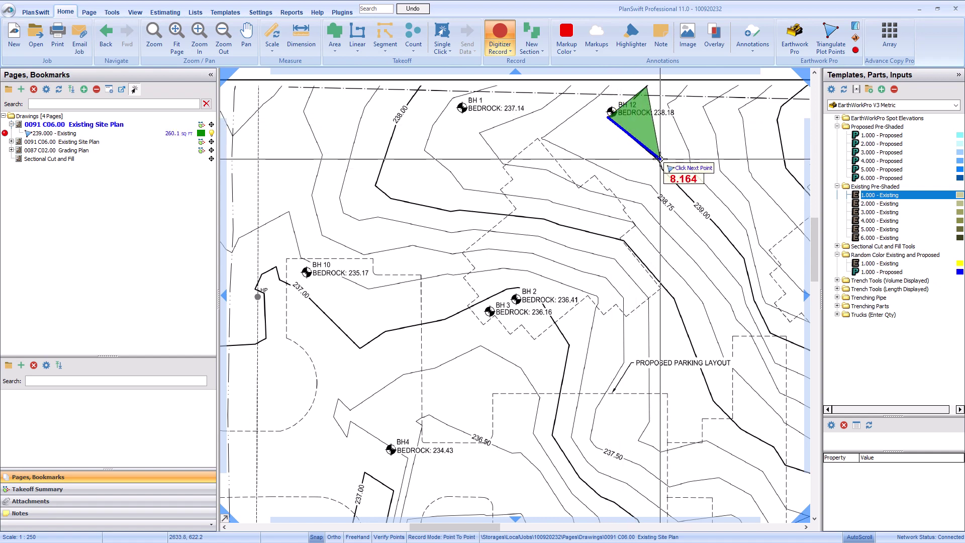
left_click(660, 161)
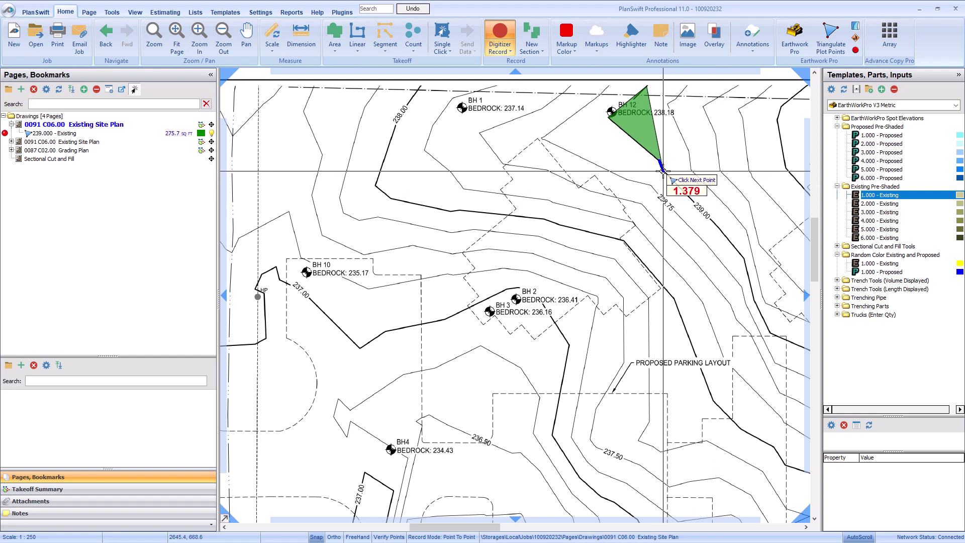
left_click(663, 171)
left_click(743, 258)
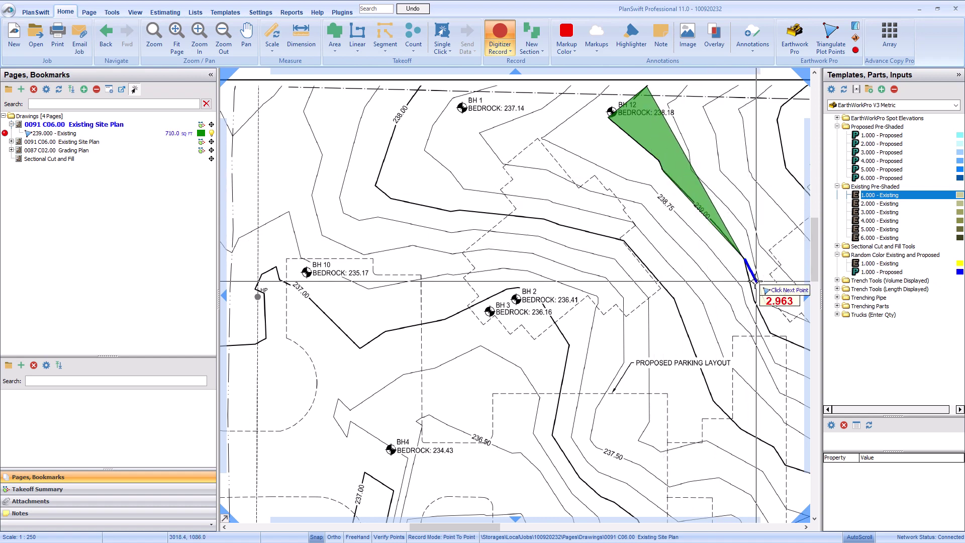
left_click(755, 302)
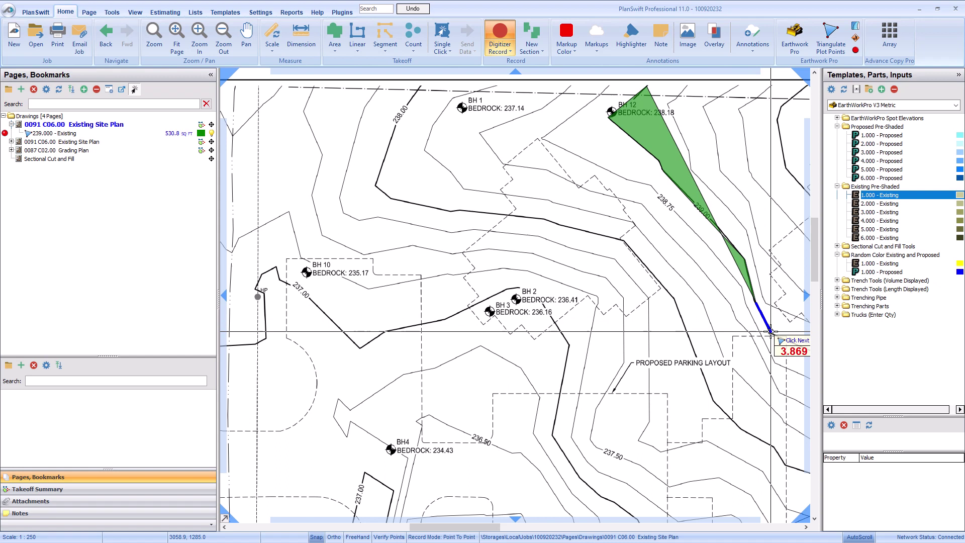
left_click(770, 332)
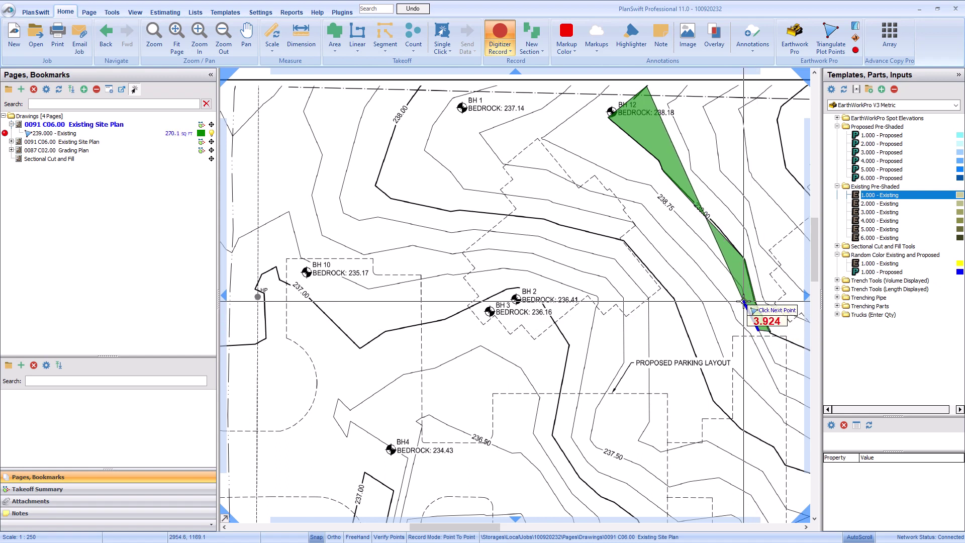
Trace back along the 238.75 contour to the upper boundary to close the 239.00 area, and stop recording.
left_click(743, 286)
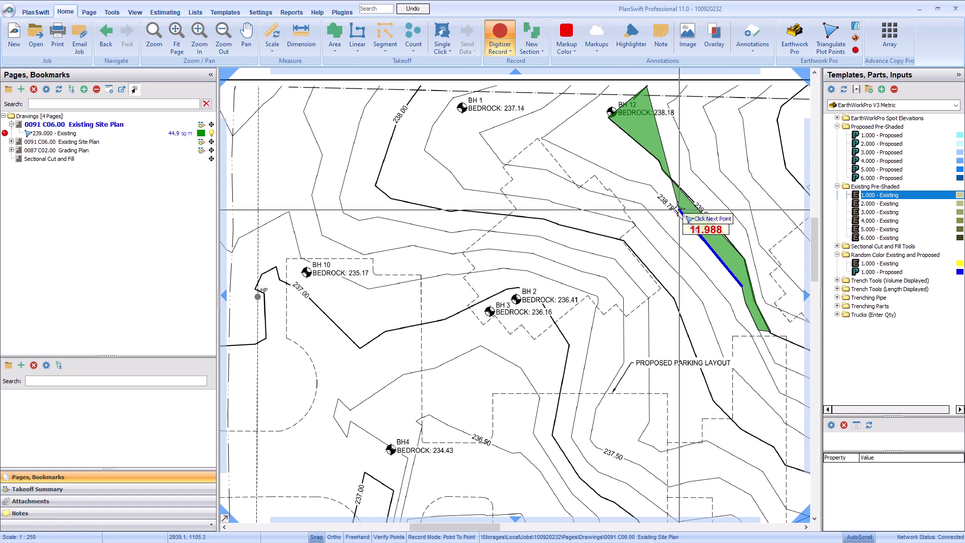
left_click(651, 184)
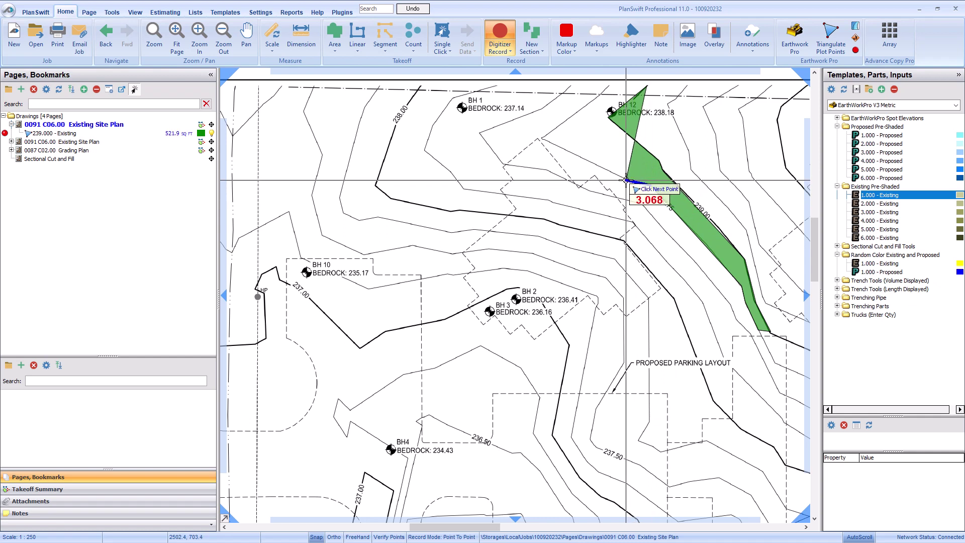
left_click(626, 180)
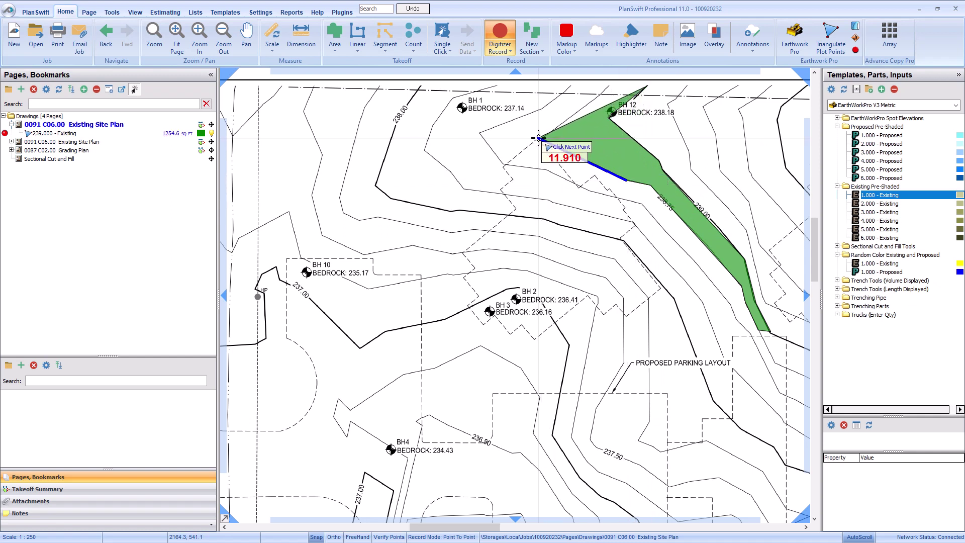
left_click(538, 138)
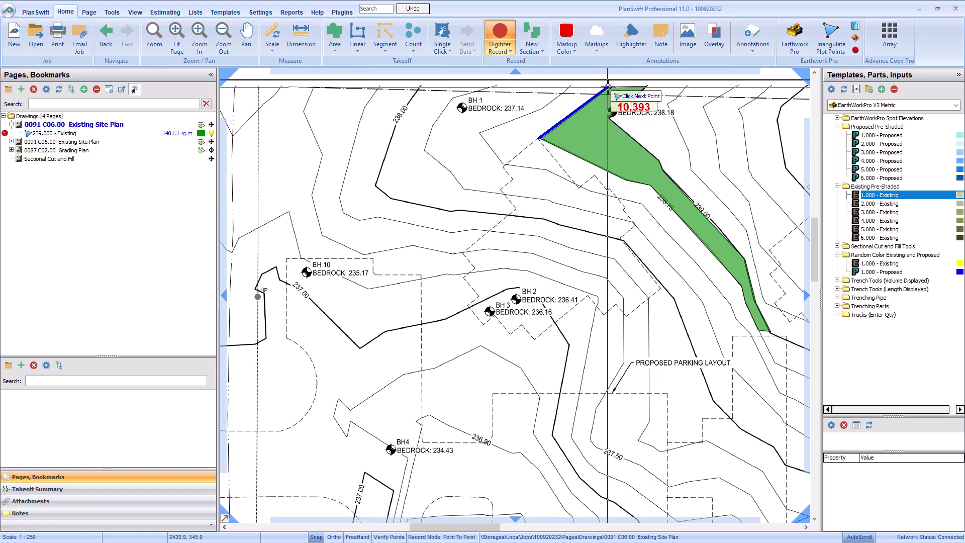
left_click(609, 88)
right_click(609, 87)
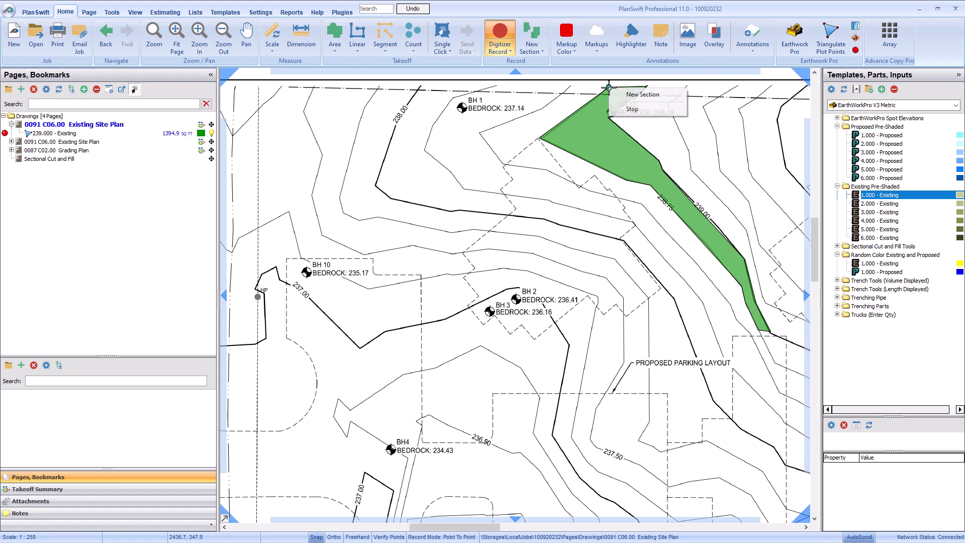
left_click(657, 107)
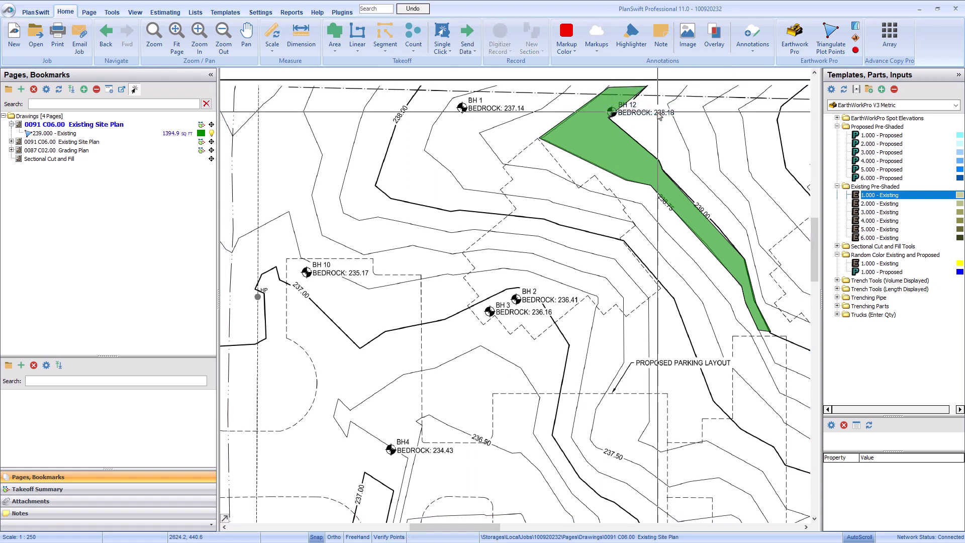
Start a second existing takeoff from the 2.000 - Existing template with its elevation set to 238.75.
double_click(825, 203)
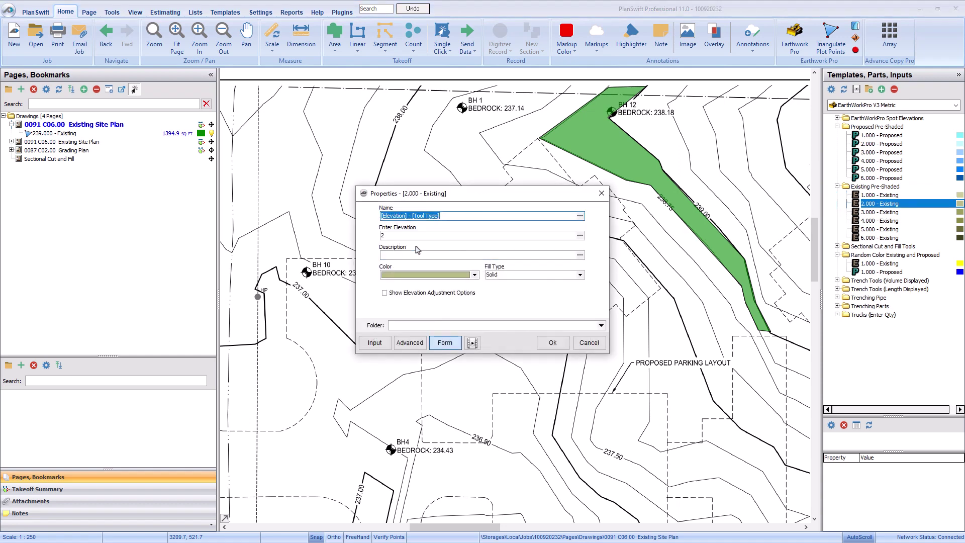
left_click(402, 236)
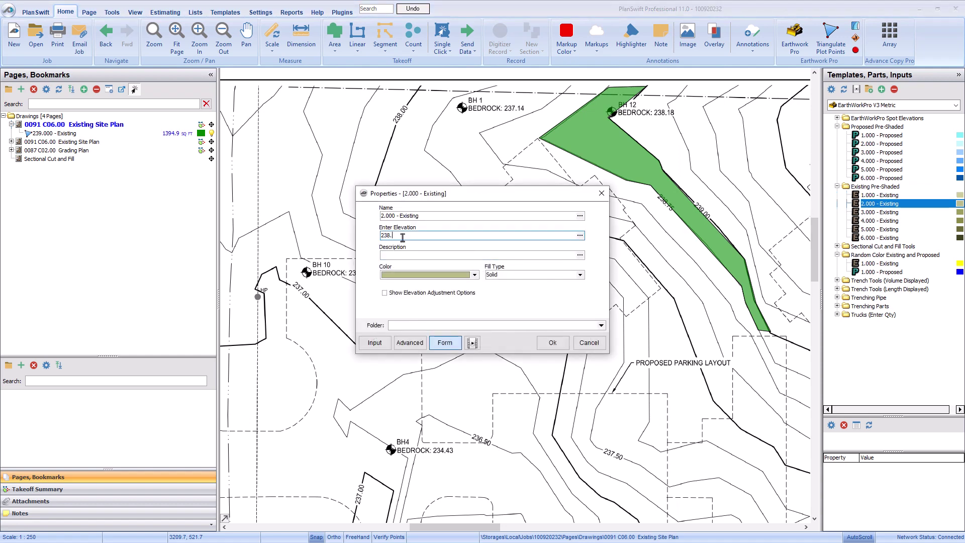
left_click(553, 343)
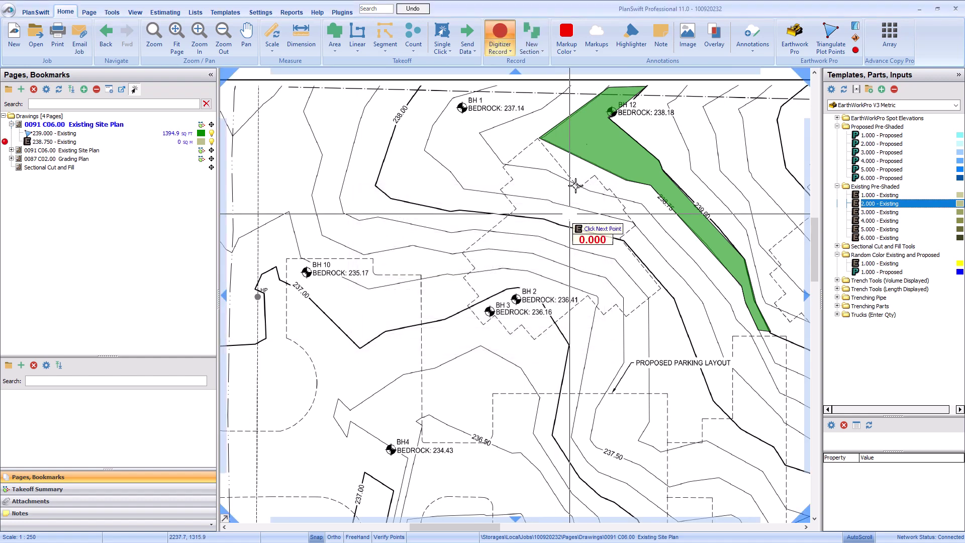
Trace the 238.75 contour from the site's upper boundary near BH 12 down to the proposed parking layout.
left_click(609, 94)
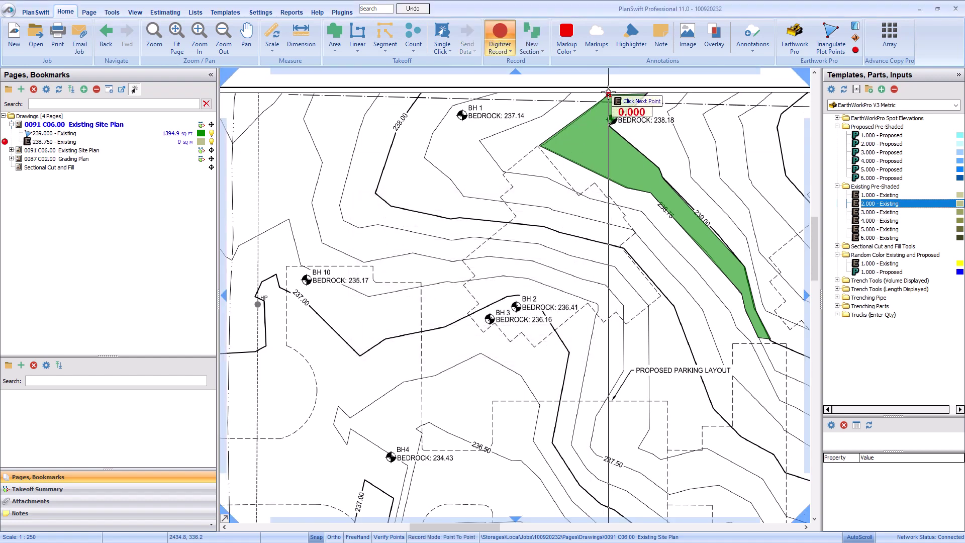
left_click(540, 146)
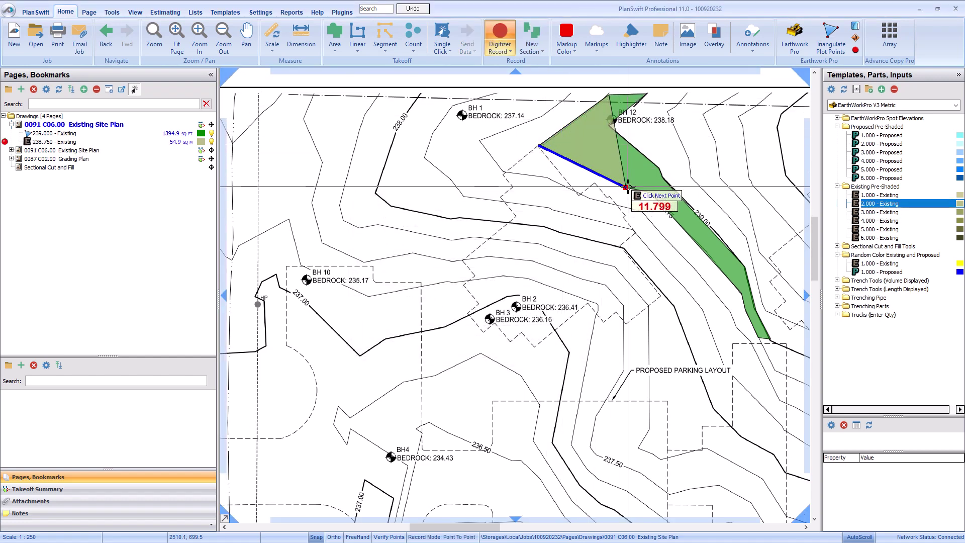
left_click(627, 187)
left_click(745, 308)
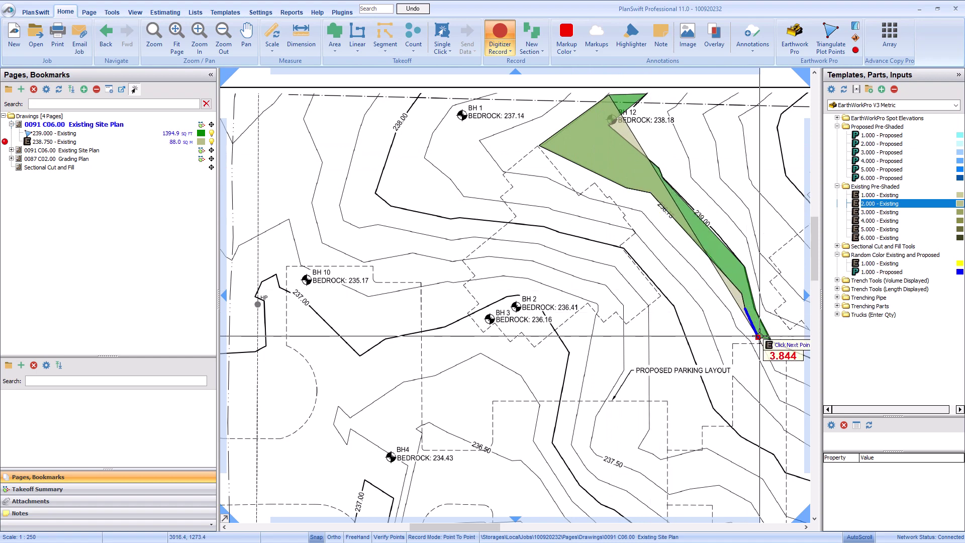
Trace back along the next lower contour to the upper boundary to close the 238.75 area, and stop recording.
left_click(747, 338)
left_click(653, 224)
left_click(503, 172)
left_click(480, 139)
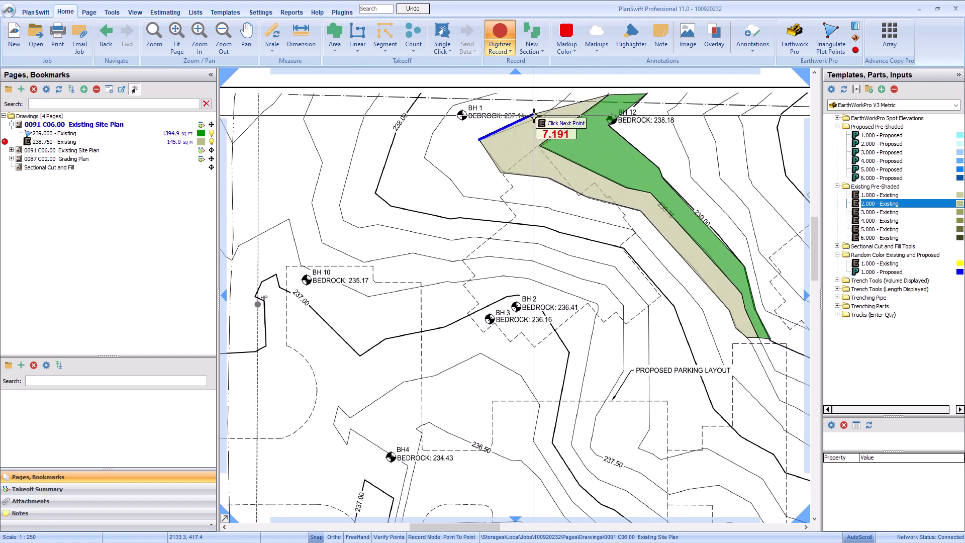
right_click(578, 92)
left_click(586, 96)
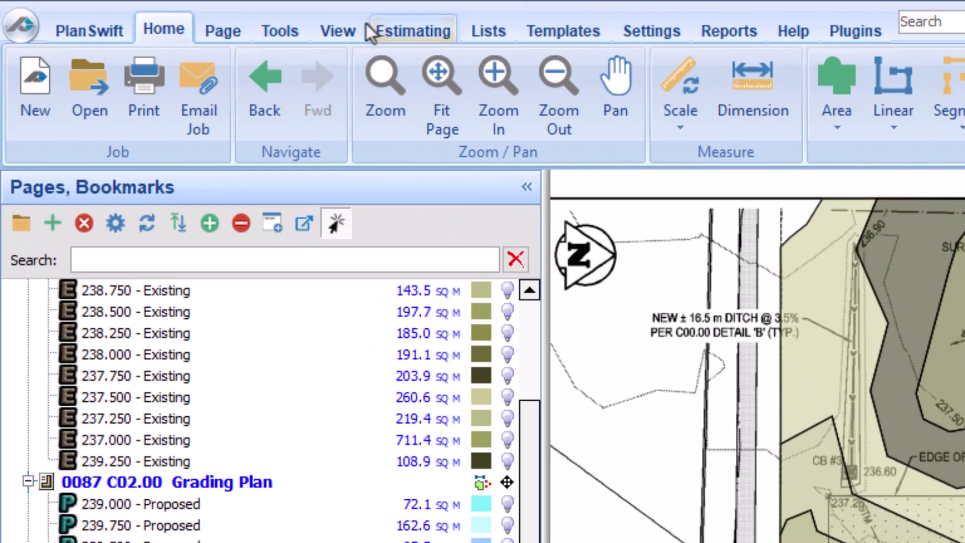
Hide all digitizer items on the Grading Plan and turn only the proposed takeoffs back on, from 237.750 up to 239.000.
left_click(348, 31)
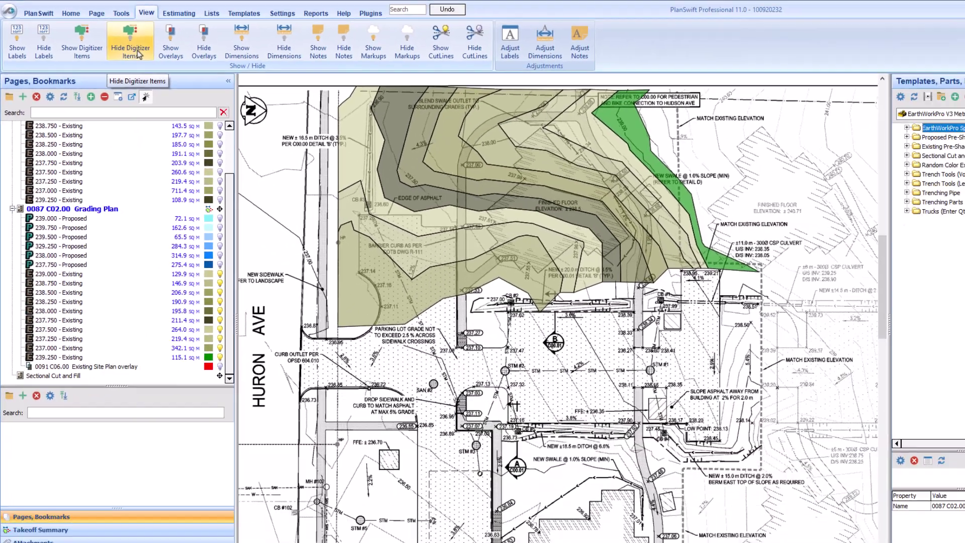
left_click(319, 122)
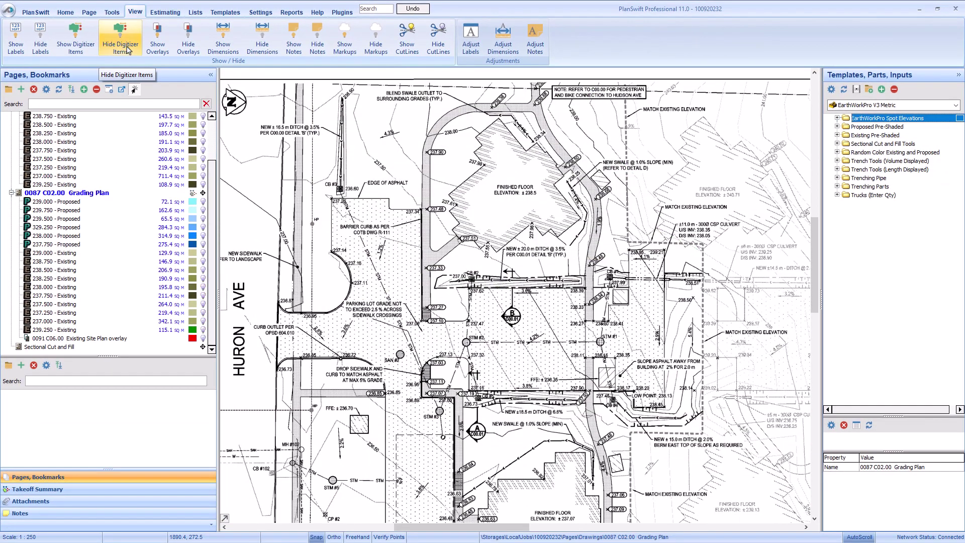
left_click(203, 235)
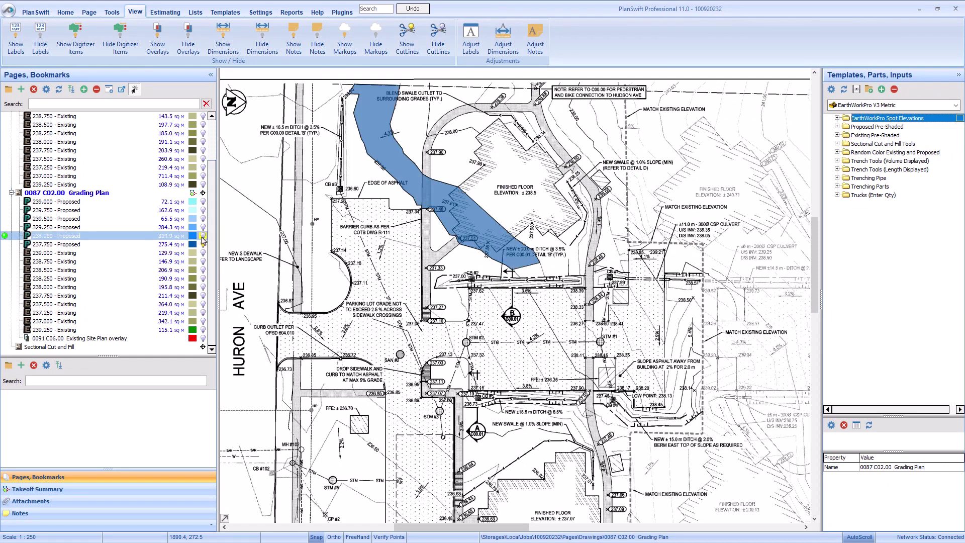
left_click(203, 228)
left_click(203, 219)
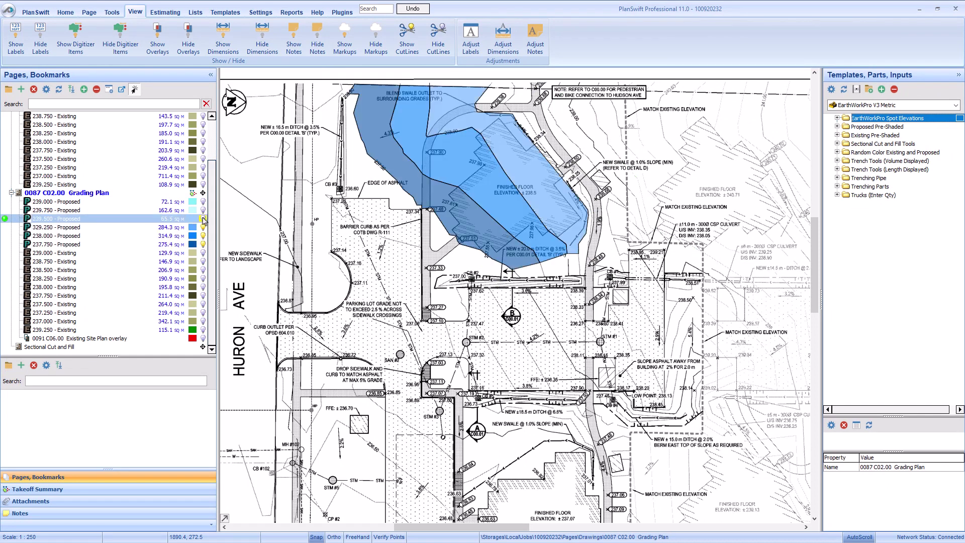
left_click(203, 210)
left_click(203, 202)
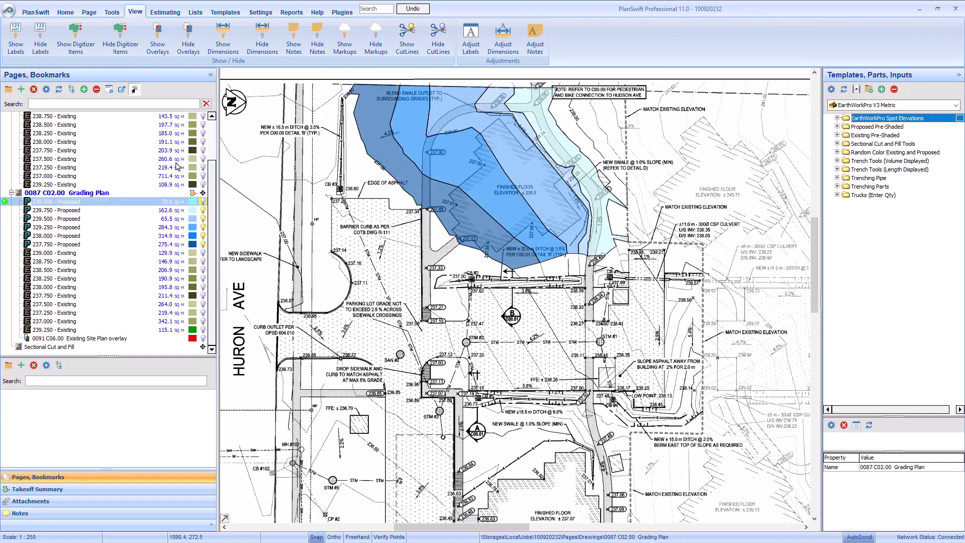
Show all digitizer items on the Grading Plan, existing and proposed takeoffs together.
left_click(80, 42)
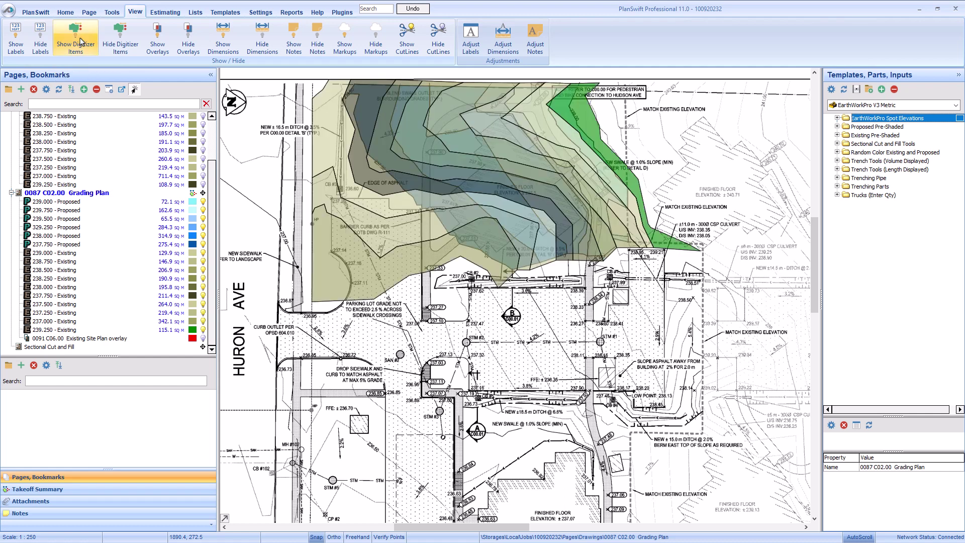
left_click(66, 12)
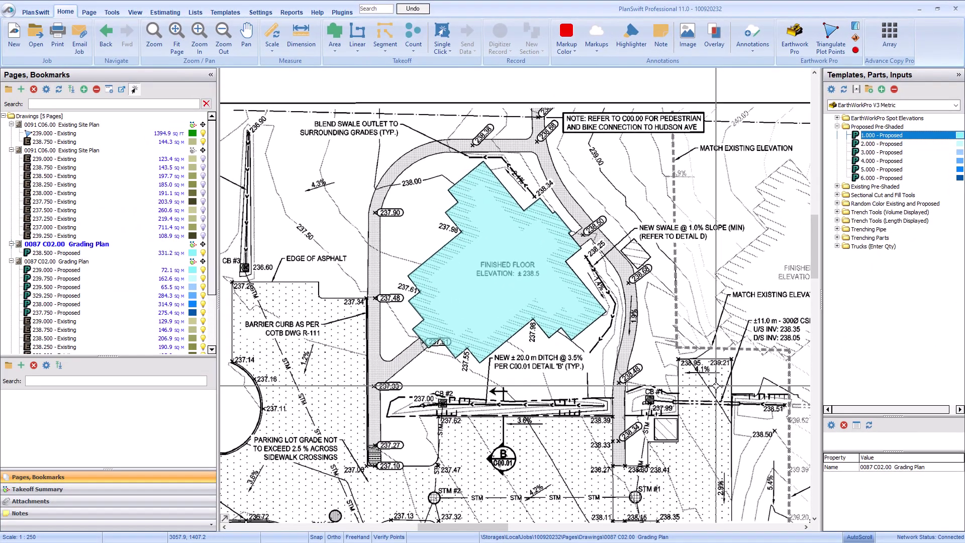
Add a work space of 2 around the 238.500 - Proposed finished floor area.
left_click(544, 290)
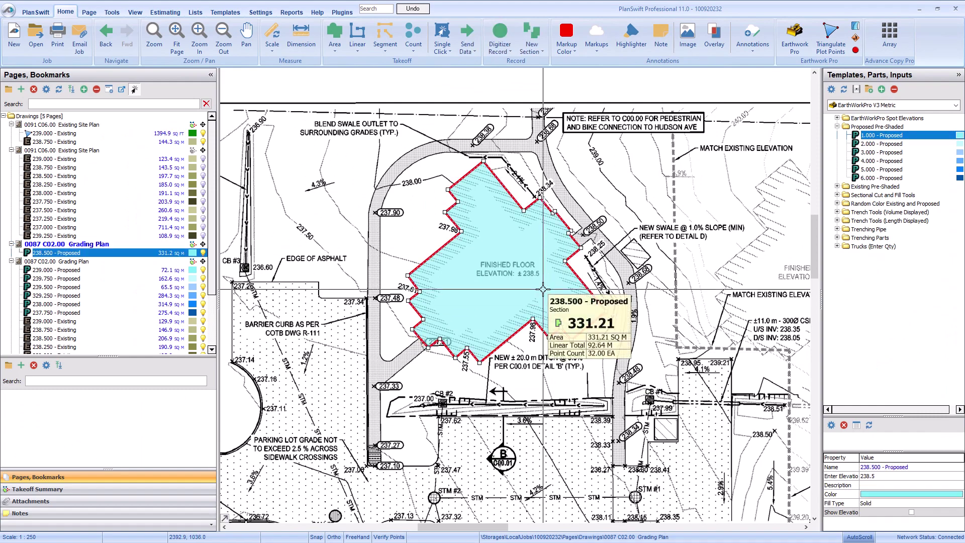
left_click(856, 38)
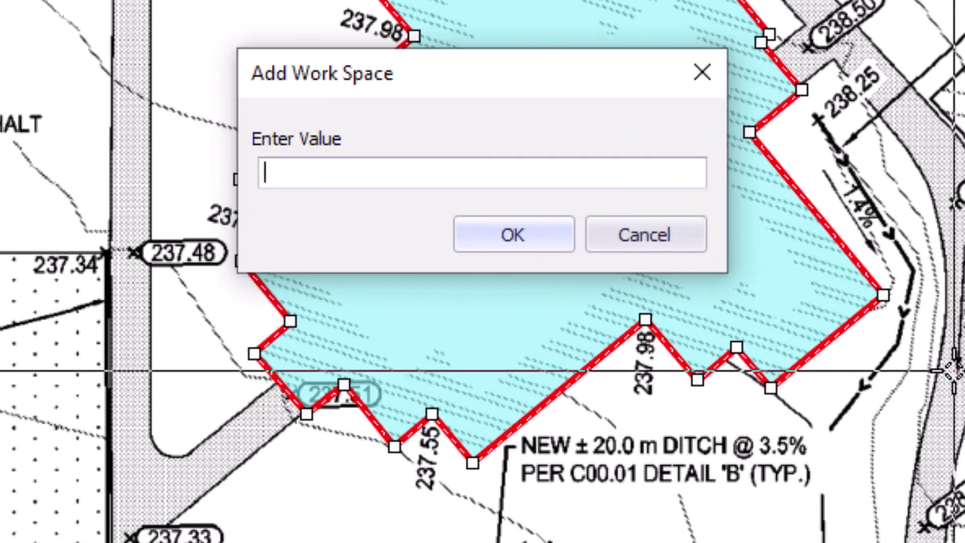
type("2")
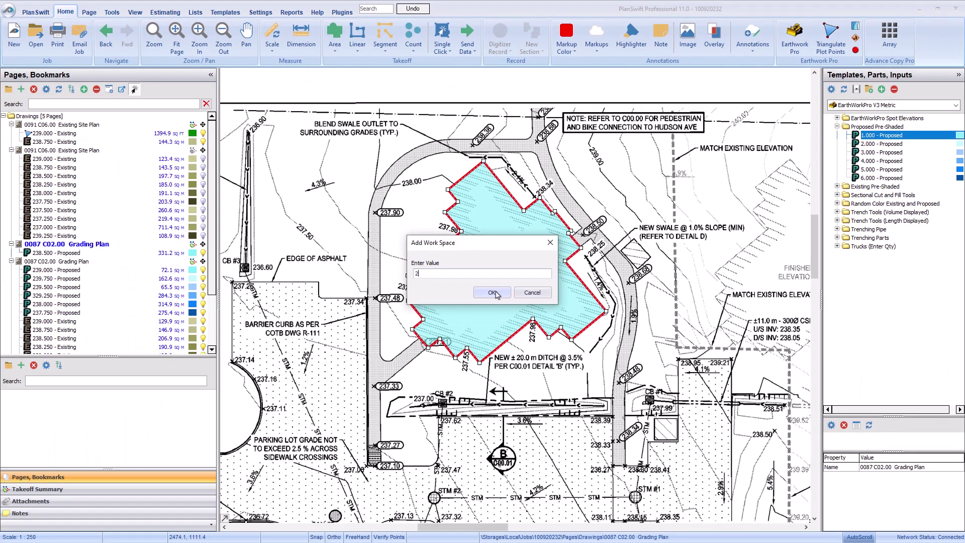
left_click(495, 292)
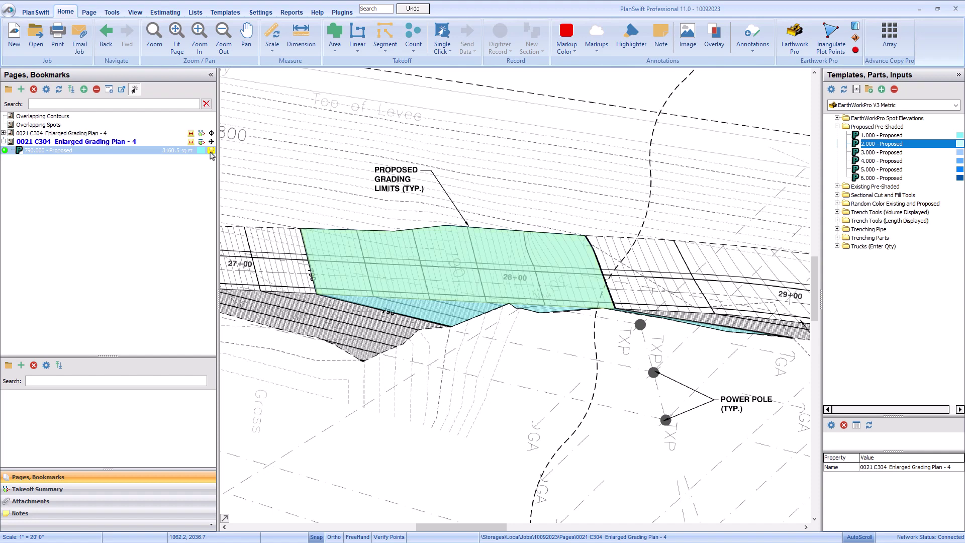
Show the elevation adjustment options for the larger 790.000 - Proposed area on C304 Enlarged Grading Plan - 4, and decrease its elevation by 8 inches.
left_click(70, 151)
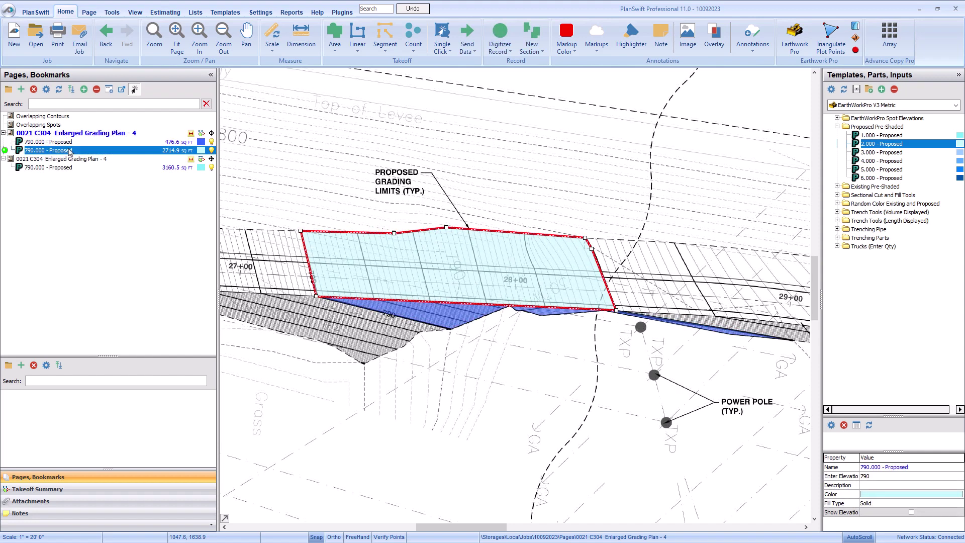
double_click(70, 150)
left_click(367, 299)
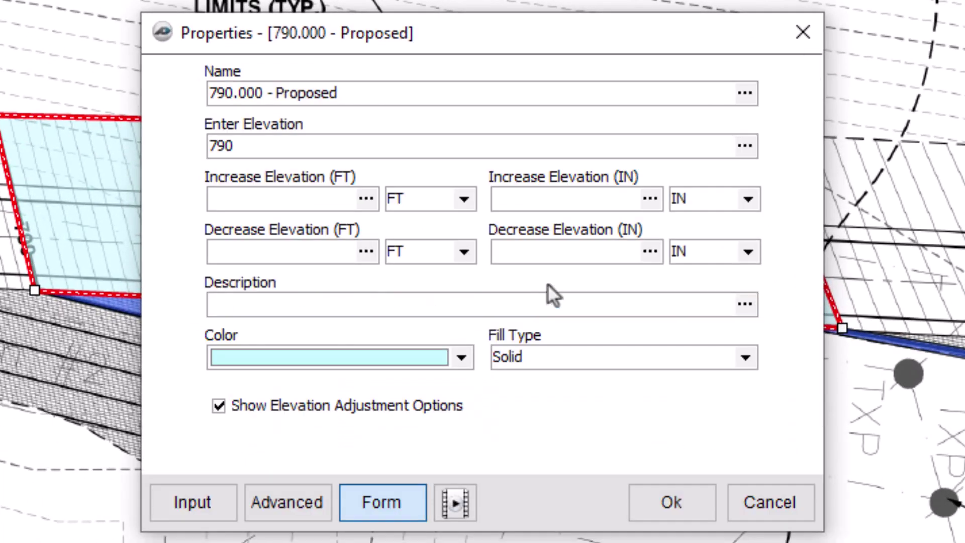
left_click(583, 248)
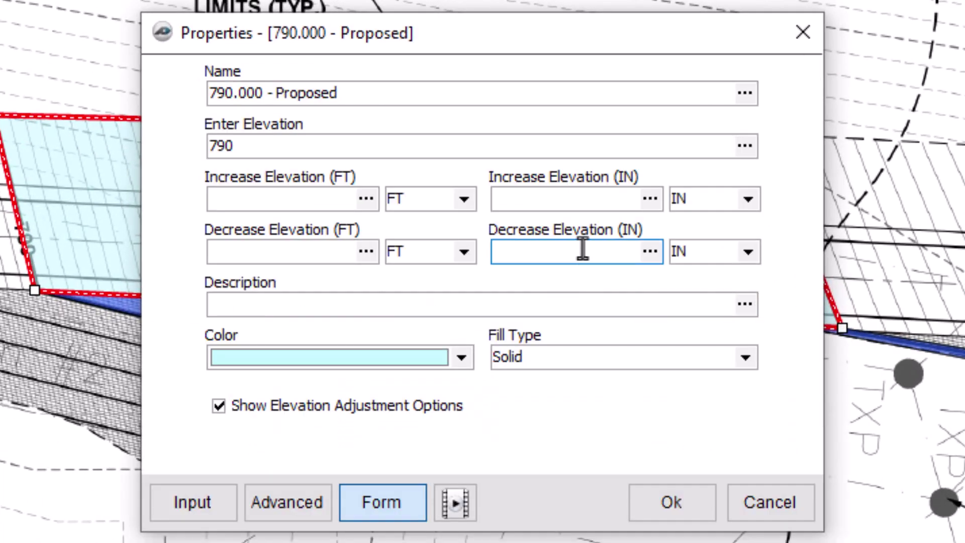
type("8")
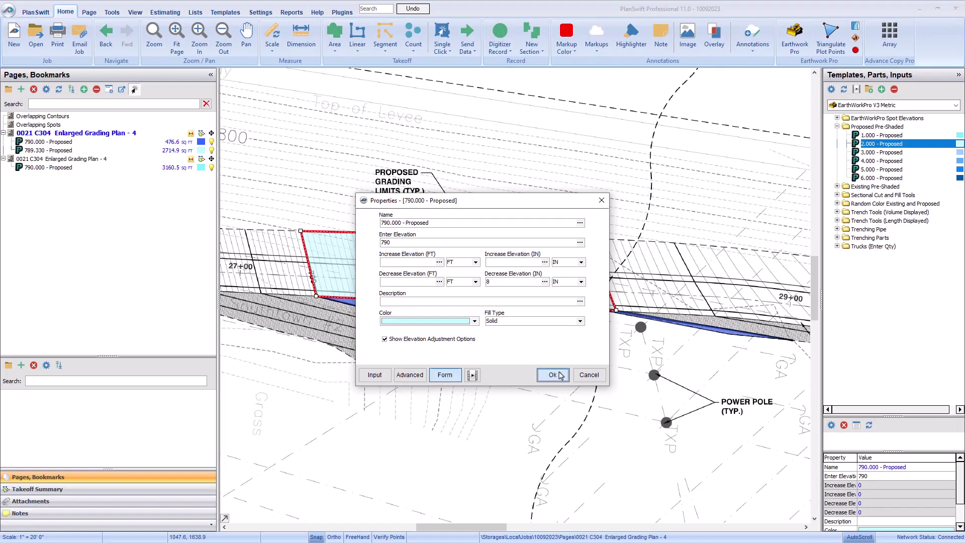
left_click(553, 375)
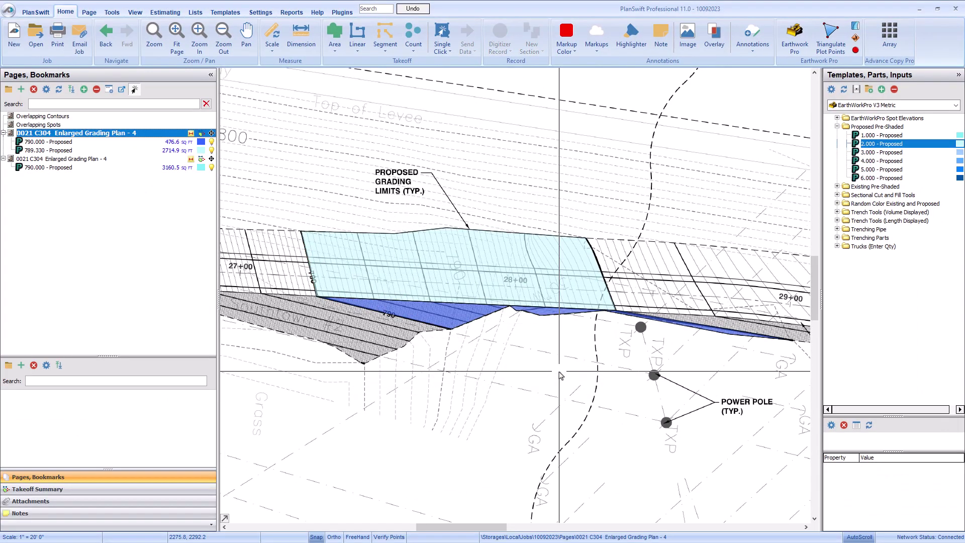